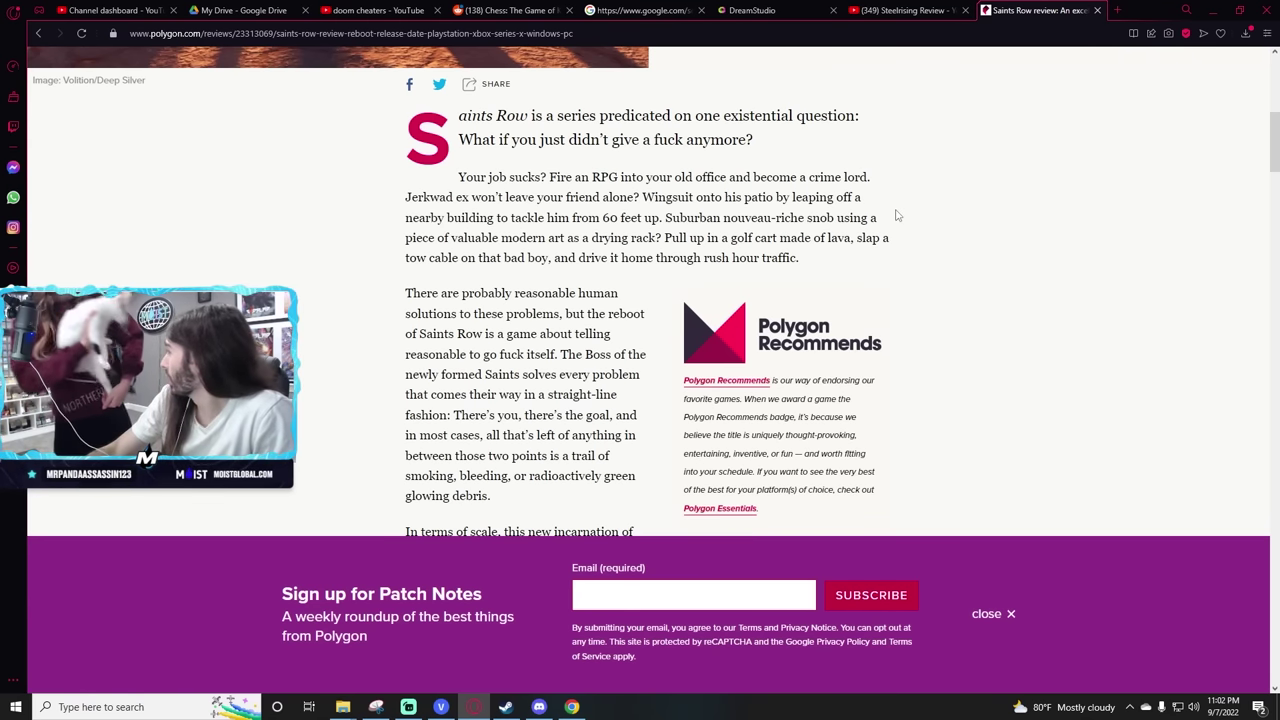
pyautogui.scroll(1, 969, 127)
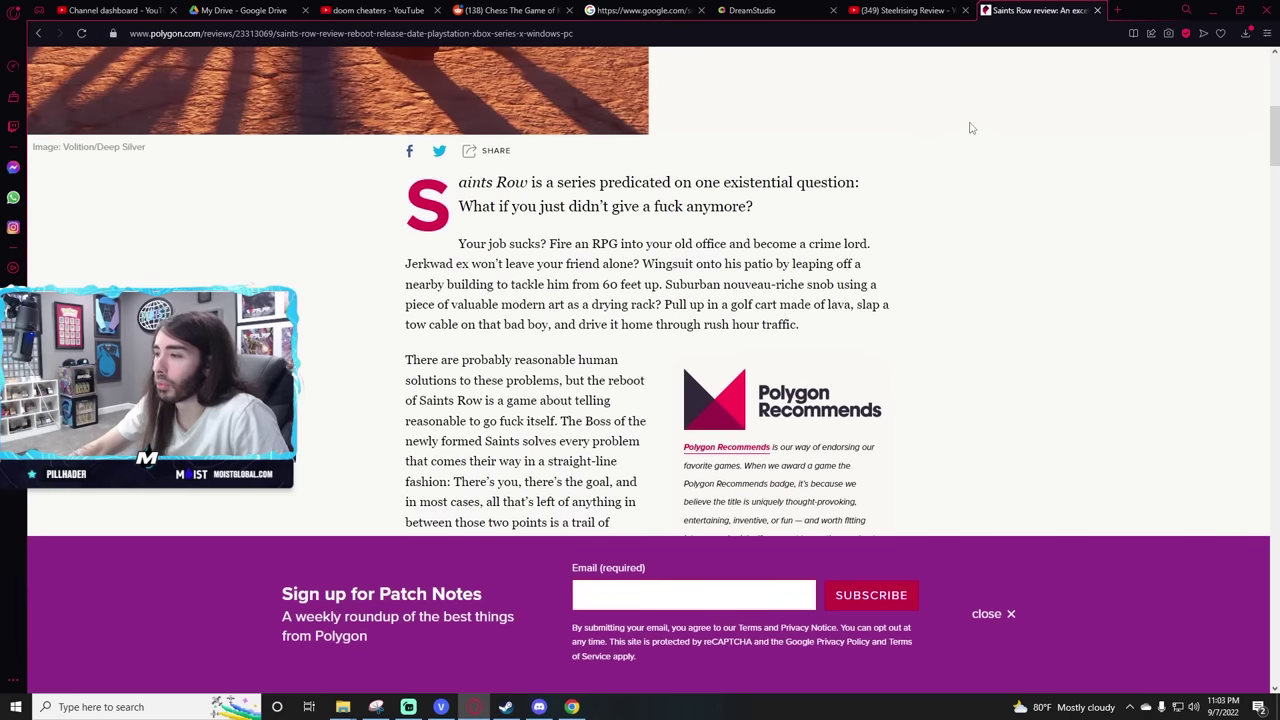
pyautogui.scroll(-1, 975, 138)
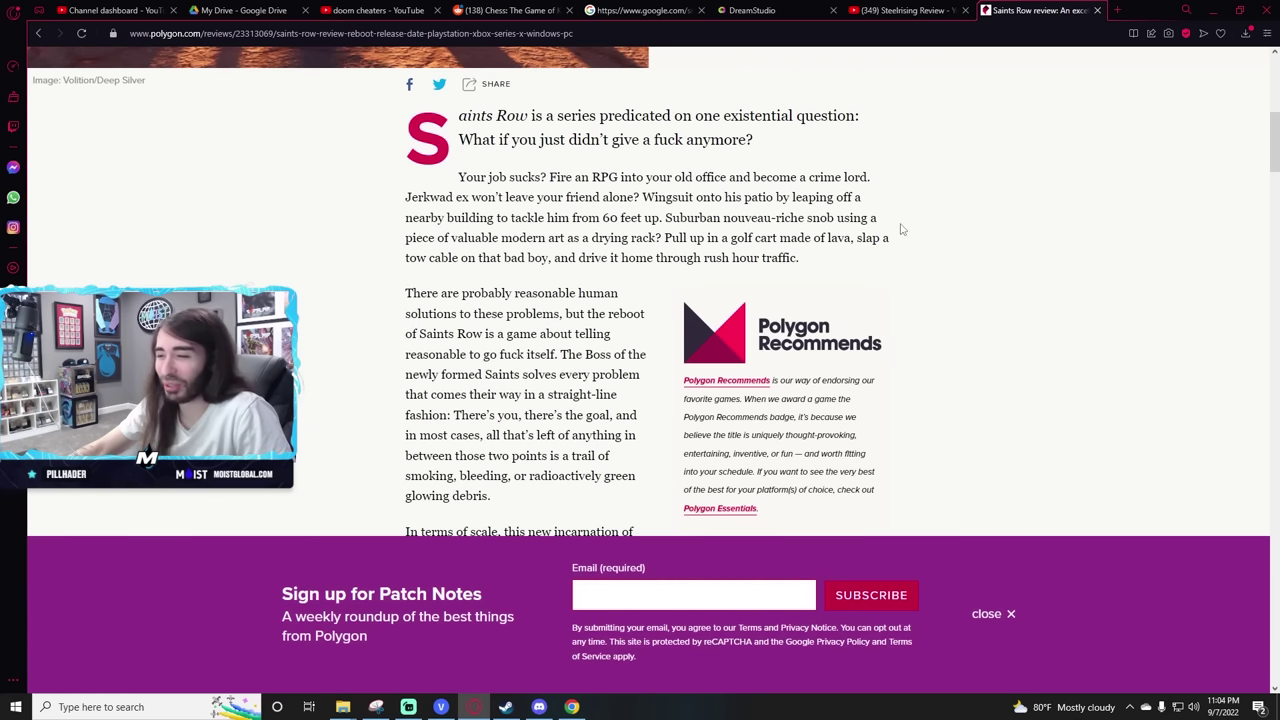
pyautogui.scroll(-2, 900, 229)
pyautogui.scroll(2, 900, 229)
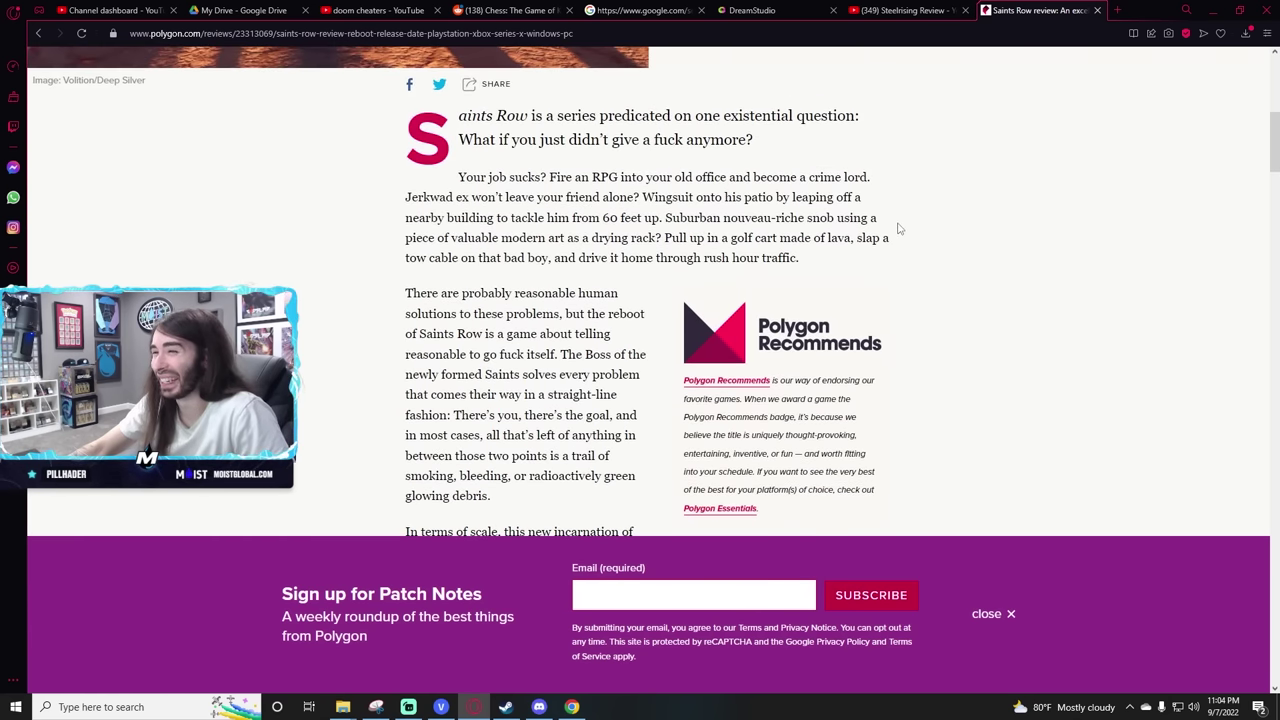